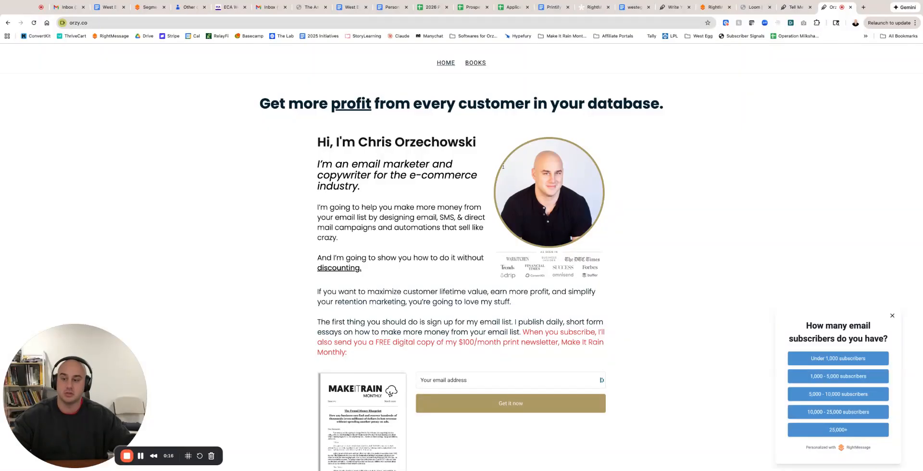
Review the RightMessage home page, the orzy.co signup page, and the thank-you page with its subscriber-count survey.
click(711, 7)
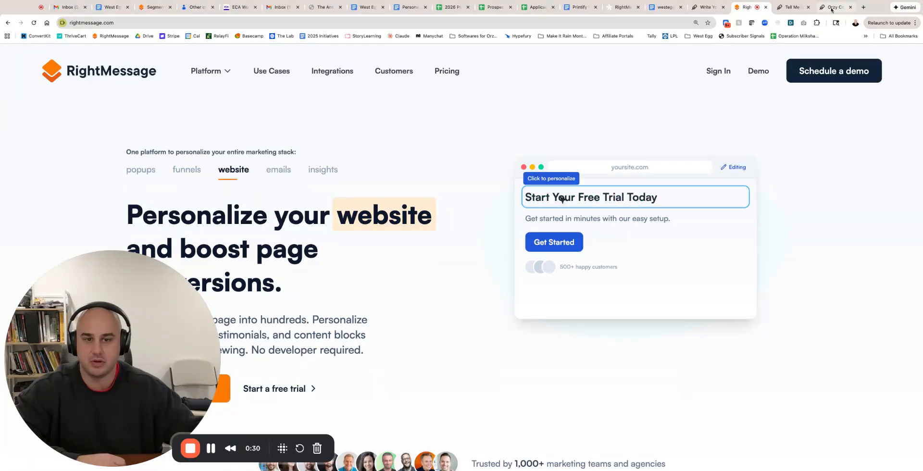
click(832, 7)
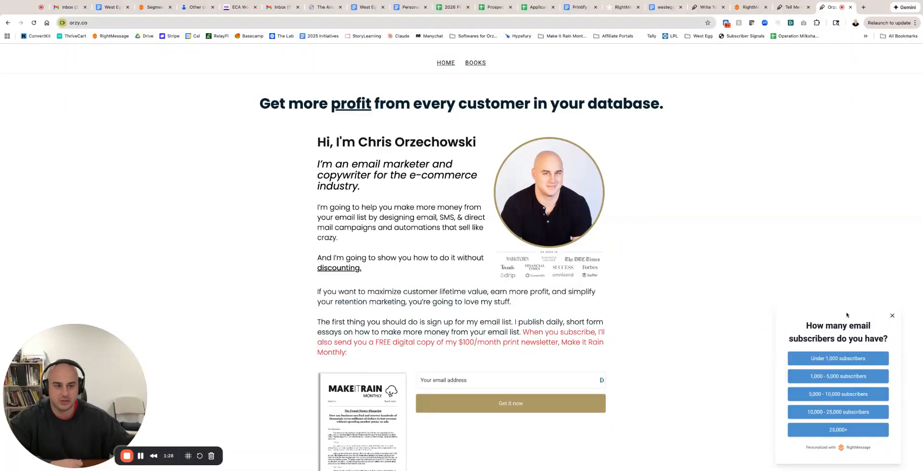
click(793, 7)
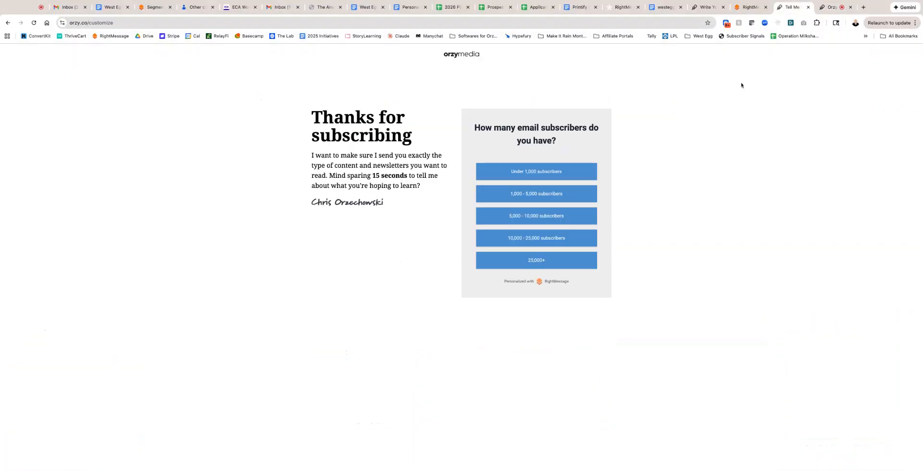
click(833, 7)
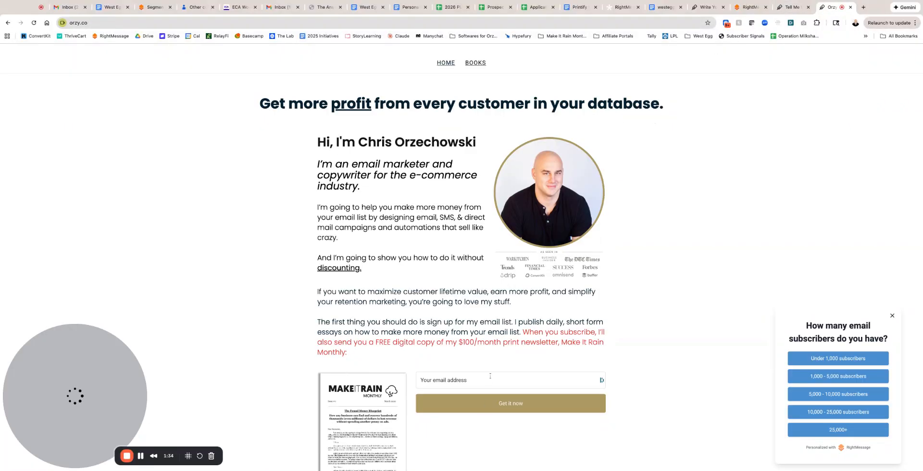
scroll(485, 417, down, 2)
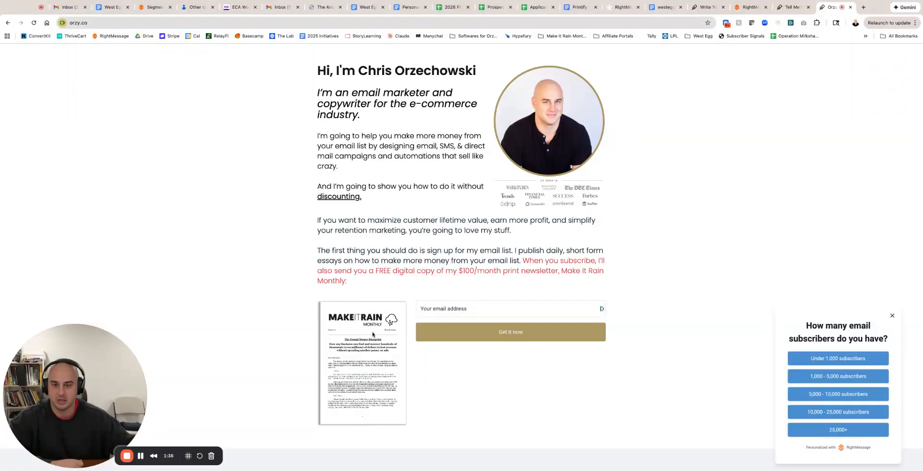
click(792, 7)
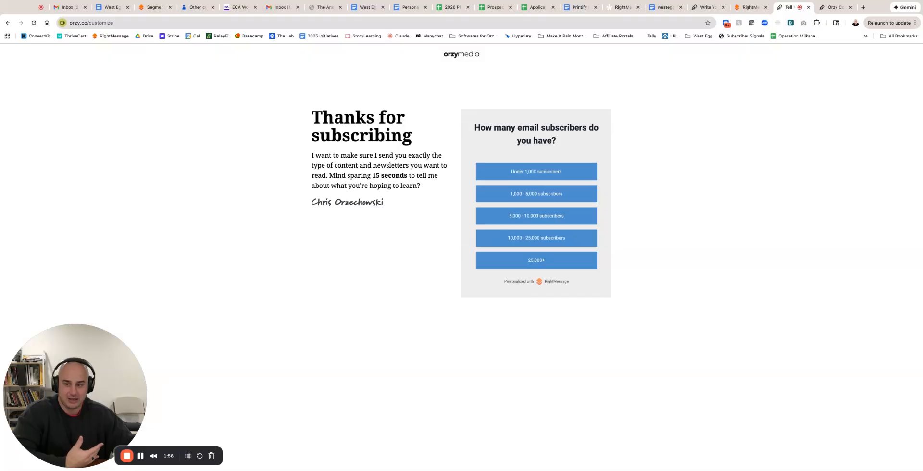
Switch to the Write Yourself Rich editor, dismiss the element settings, and compare the Default and Service-based business/agency audiences.
click(737, 7)
click(710, 9)
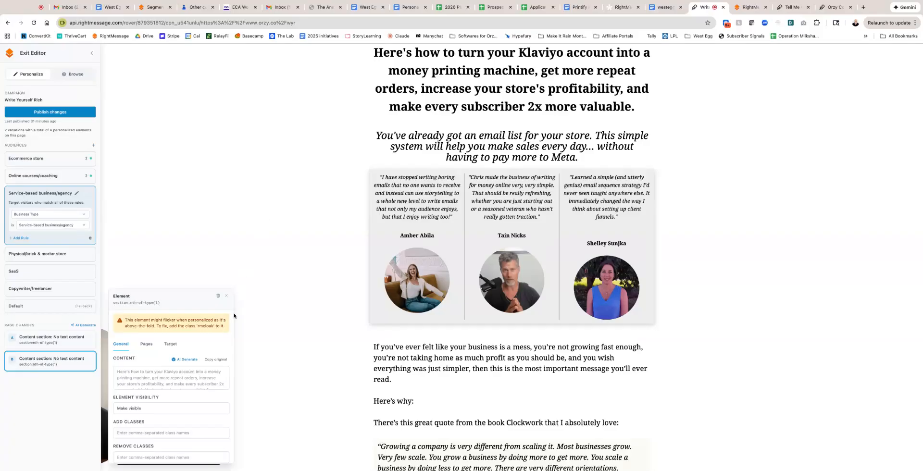
click(226, 297)
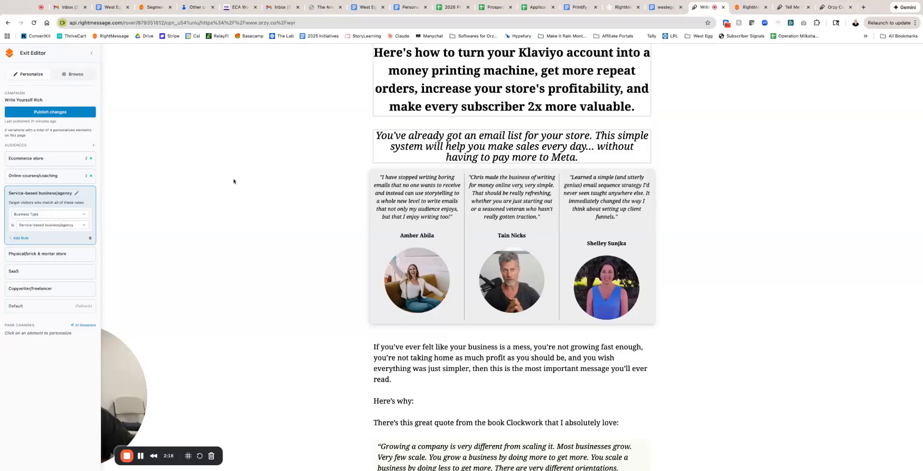
click(52, 308)
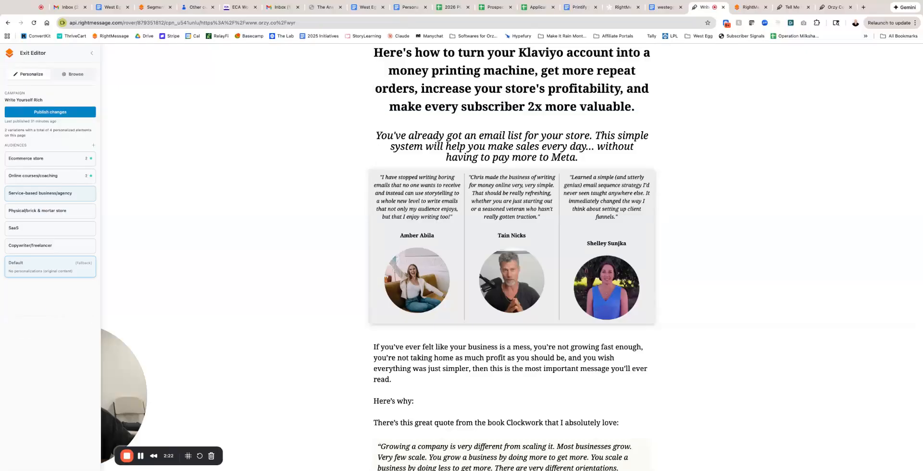
click(64, 194)
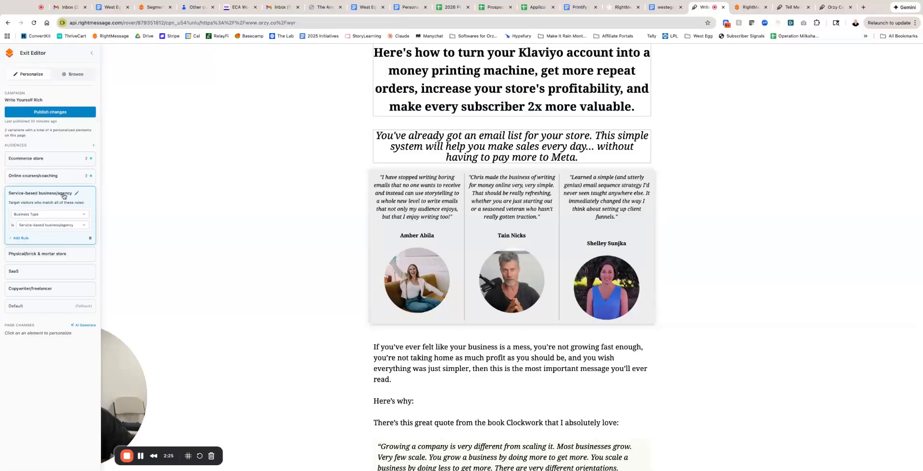
Publish the Write Yourself Rich changes and exit the editor to review the campaign overview.
click(66, 112)
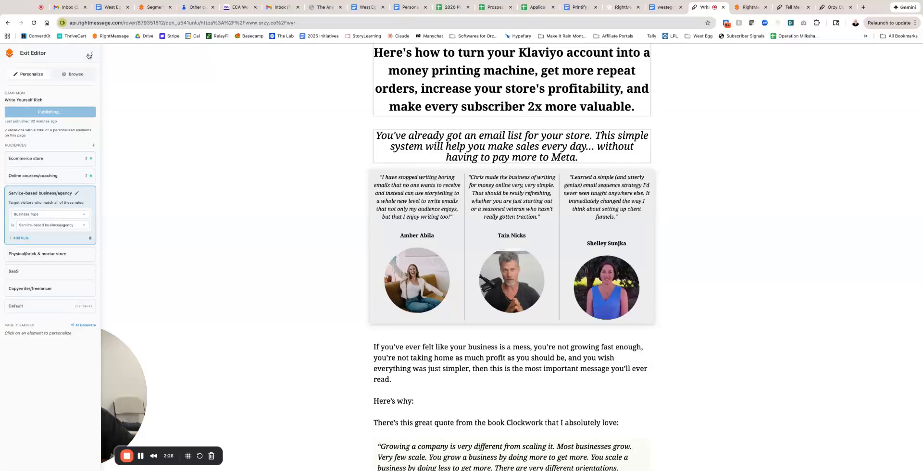
click(39, 55)
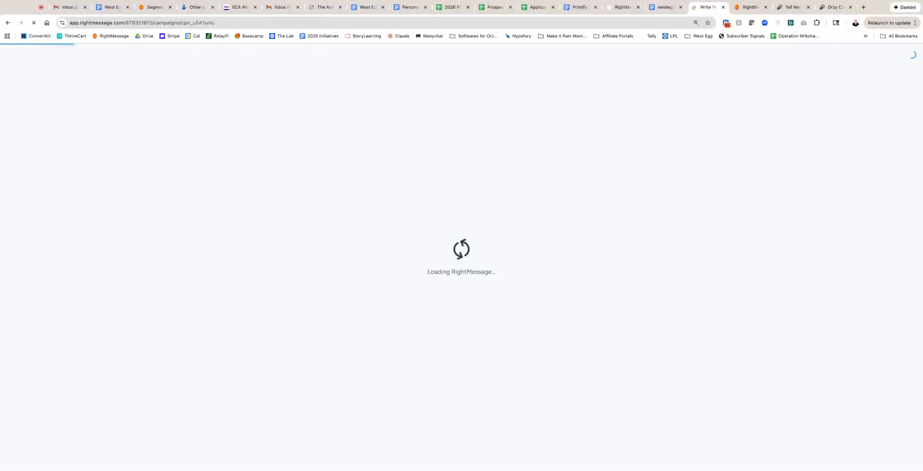
scroll(522, 258, down, 2)
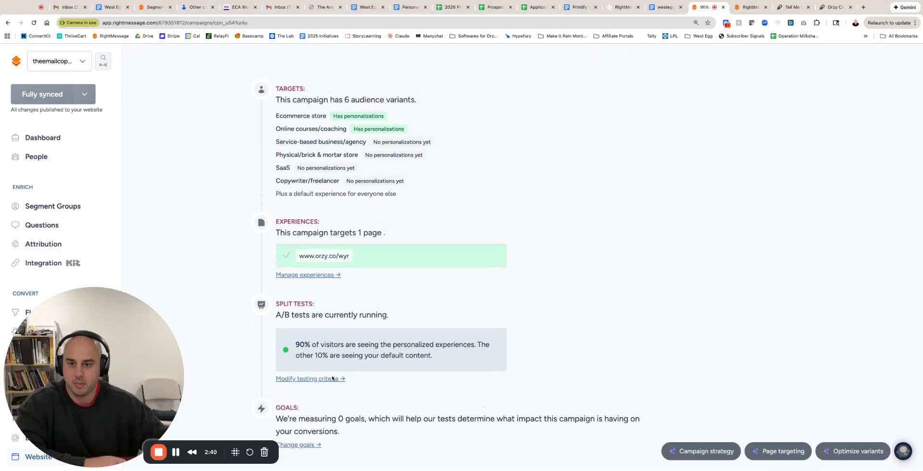
scroll(496, 237, up, 3)
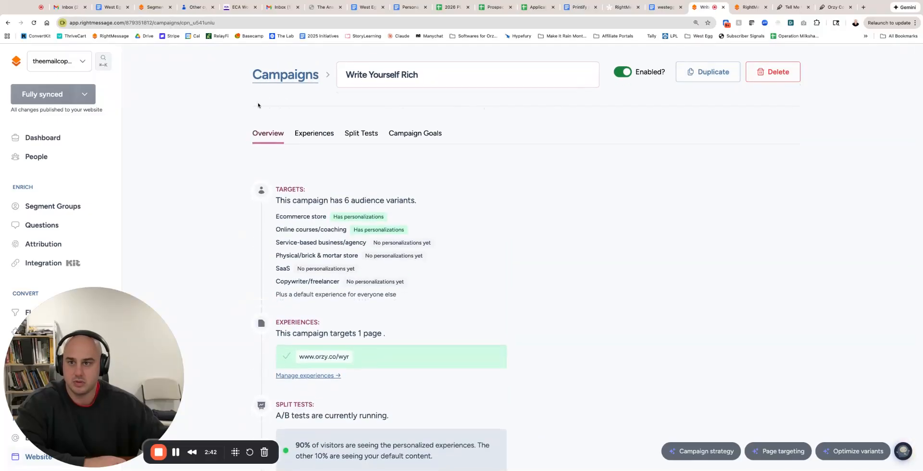
click(281, 76)
scroll(424, 317, down, 3)
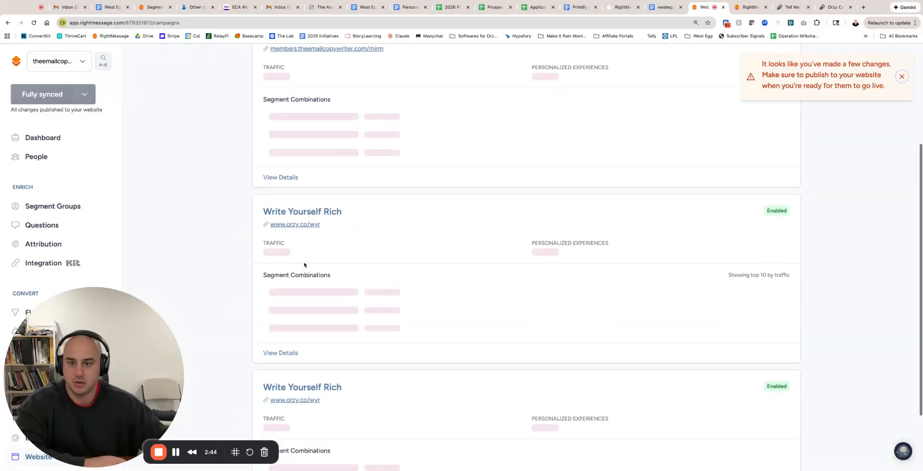
scroll(321, 320, down, 3)
click(314, 236)
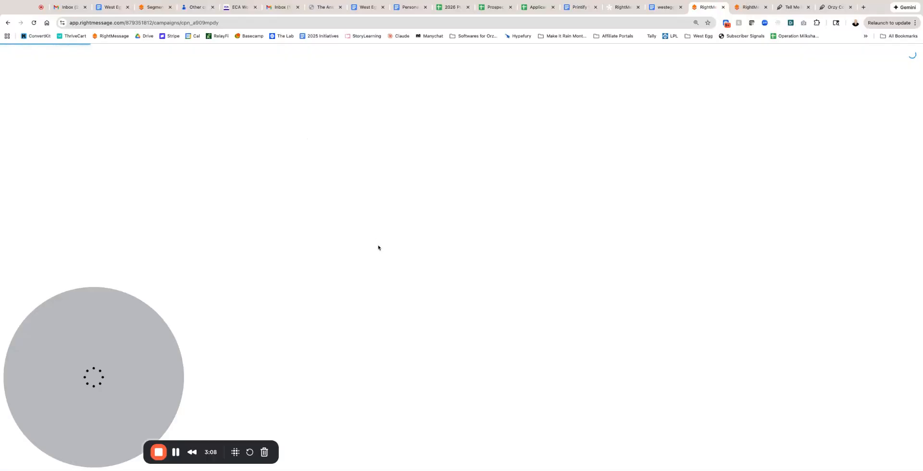
drag(110, 364, 526, 257)
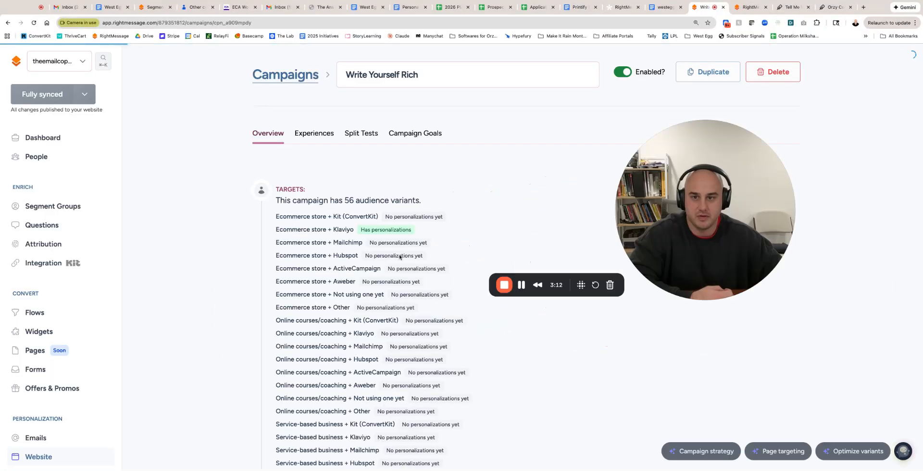
click(286, 74)
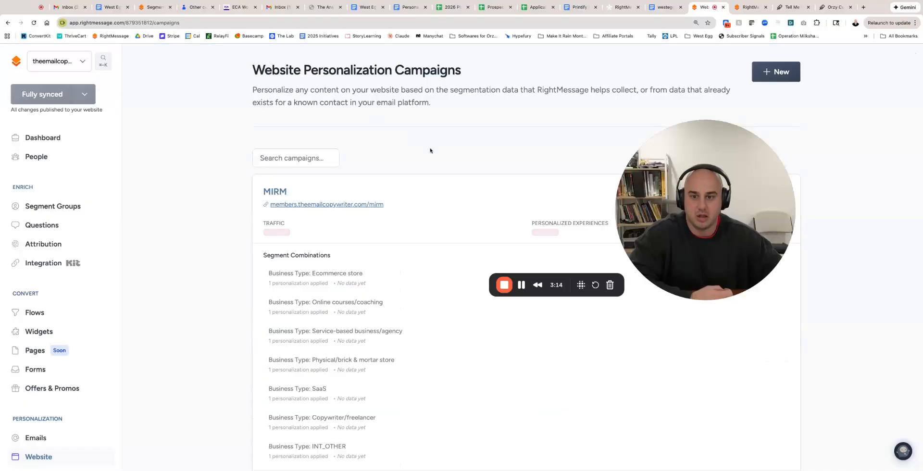
scroll(430, 148, down, 15)
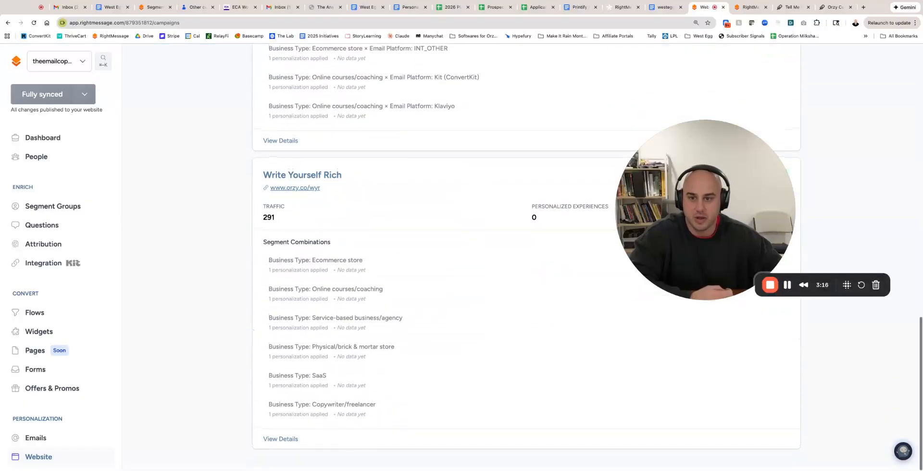
scroll(386, 157, up, 6)
scroll(385, 157, down, 5)
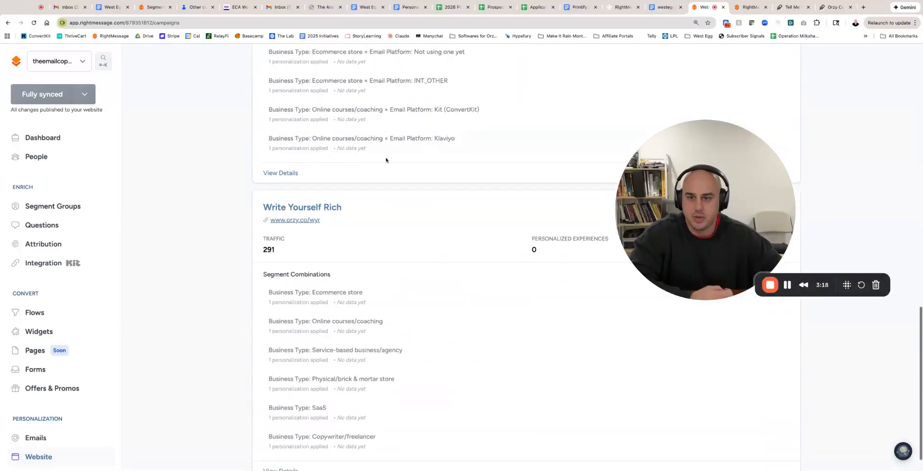
click(309, 221)
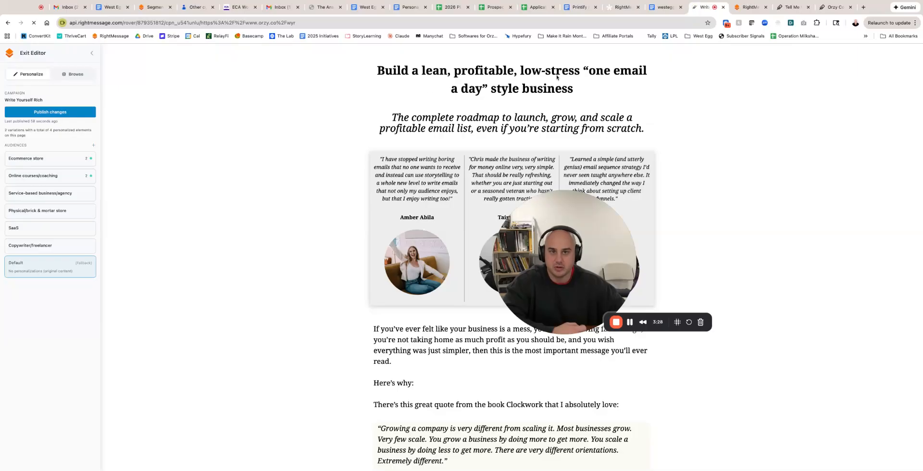
Examine the personalized headlines and subheadlines of the Ecommerce store and Online courses/coaching audiences.
click(39, 157)
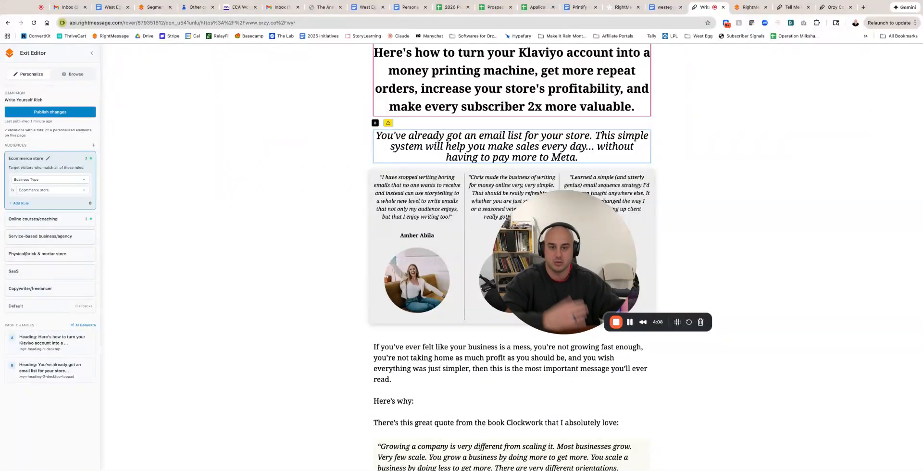
click(60, 219)
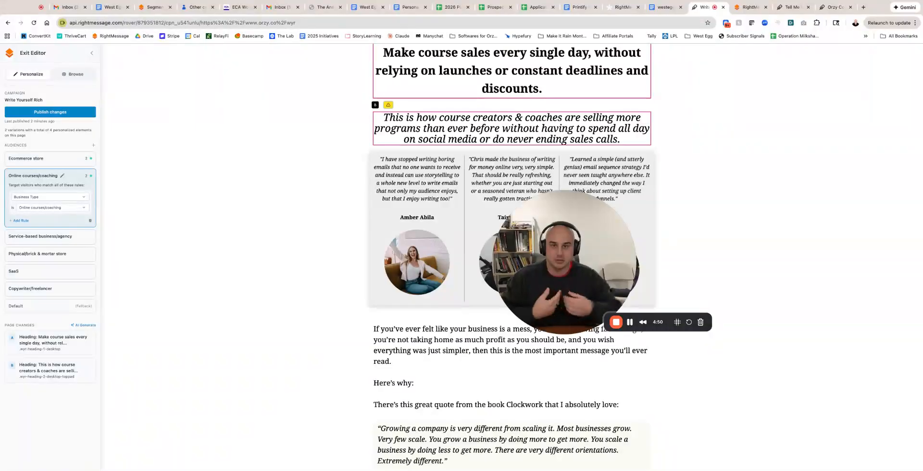
For the Service-based business/agency audience, begin the main headline with "Build a big list of potential clients fast, so you can raise your rates,".
click(62, 236)
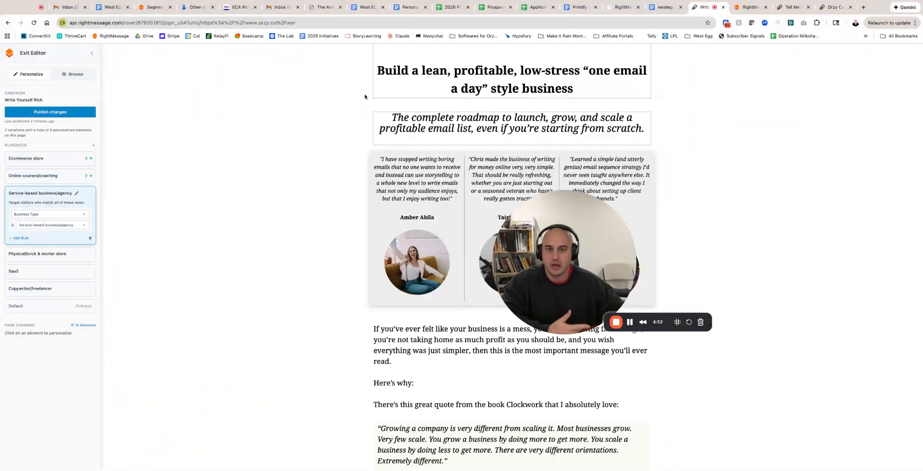
click(456, 73)
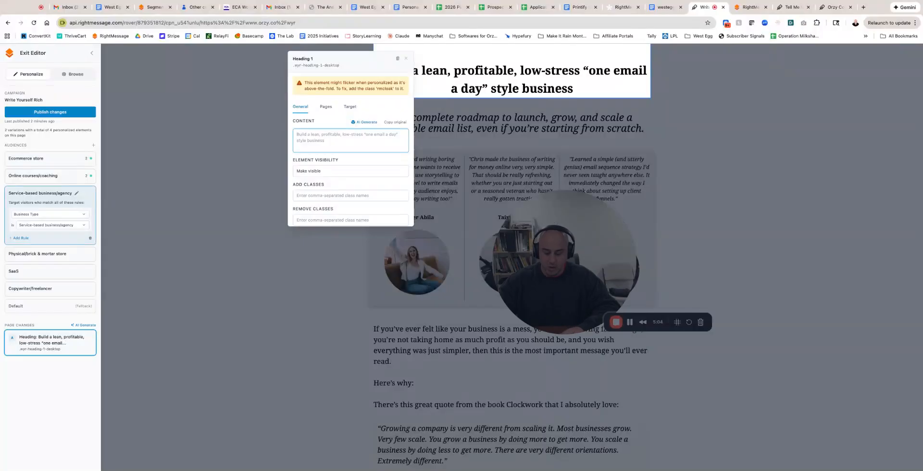
text(Build a )
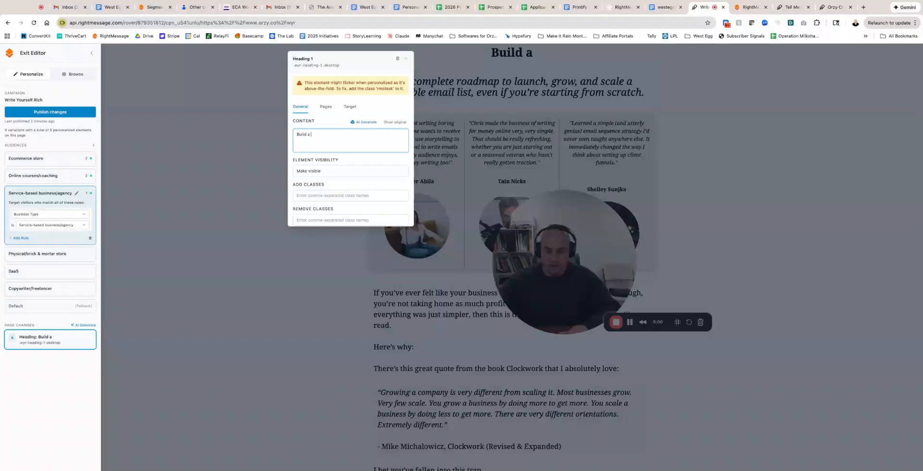
text(big lis)
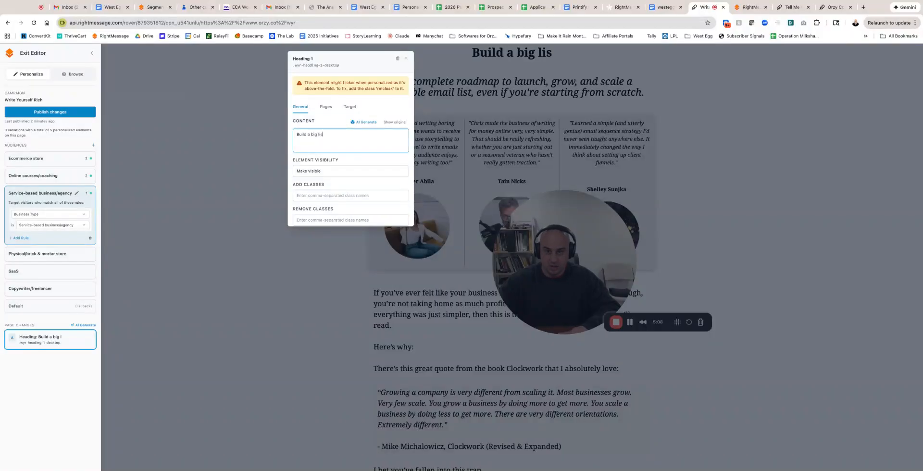
text(t of potential clients,)
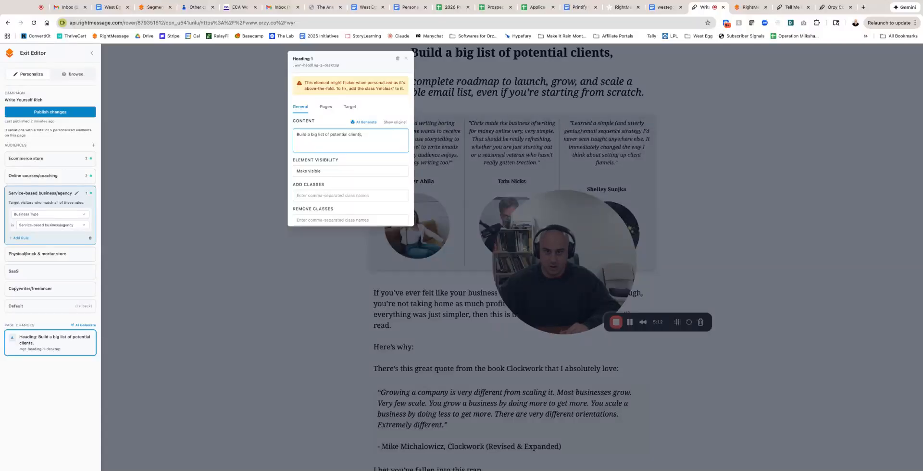
key(BackSpace)
text(fast, so you can raise your t)
text(ates, )
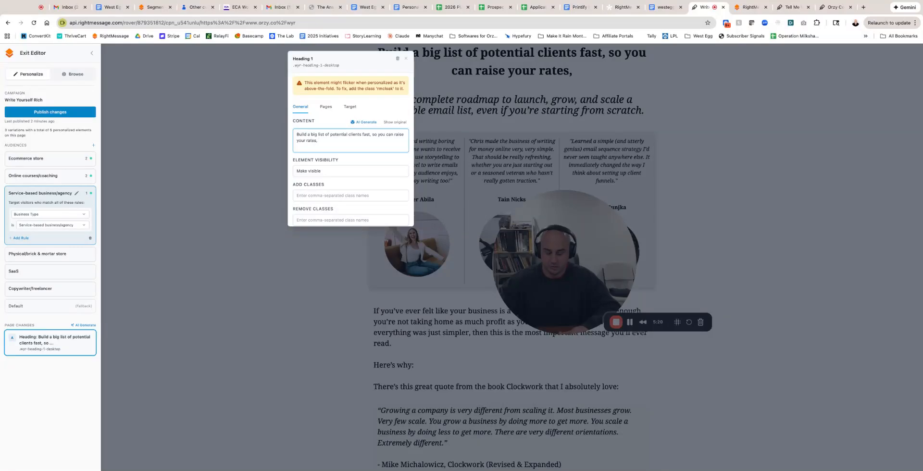
text(earn)
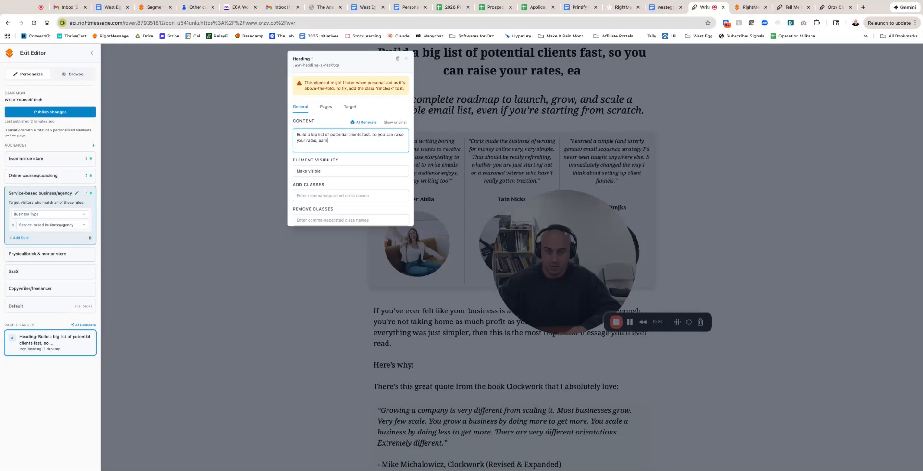
text( more revenue, stop sneding)
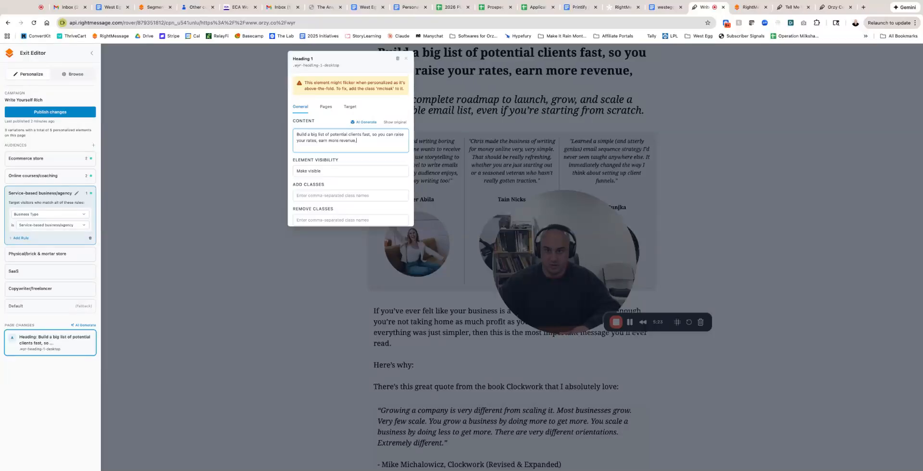
Continue the Service-based business/agency headline with "earn more revenue, stop sending cold emails, and".
key(BackSpace)
key(BackSpace)
key(BackSpace)
key(BackSpace)
key(BackSpace)
key(BackSpace)
key(BackSpace)
key(BackSpace)
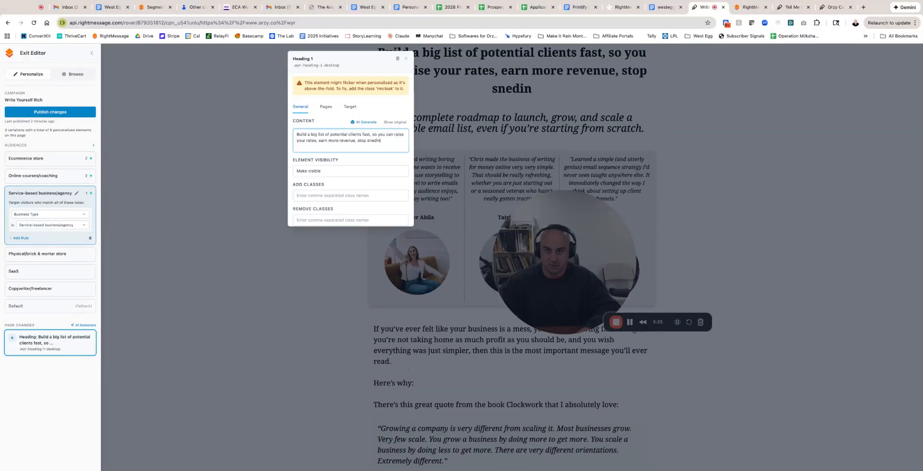
text(sending cold emails, and)
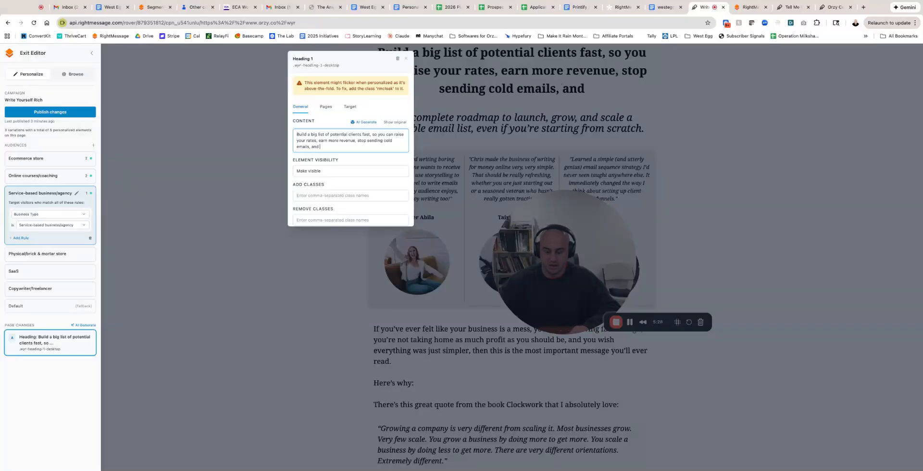
text( escape)
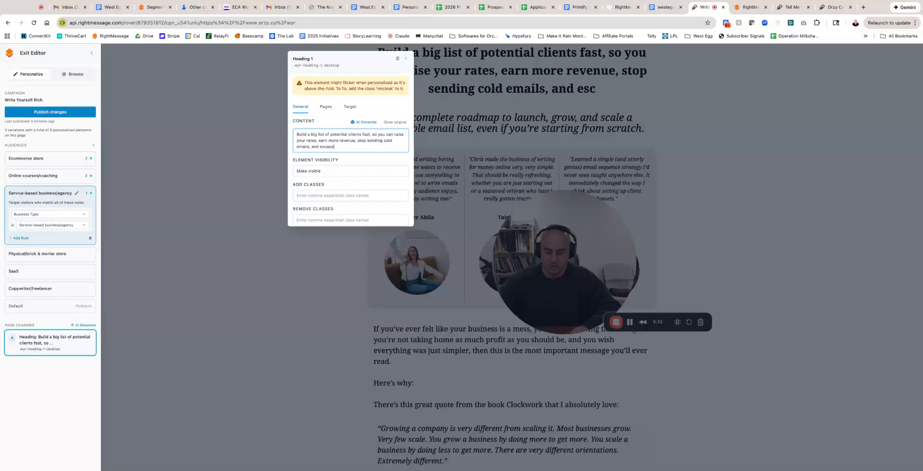
text( the feast & famin)
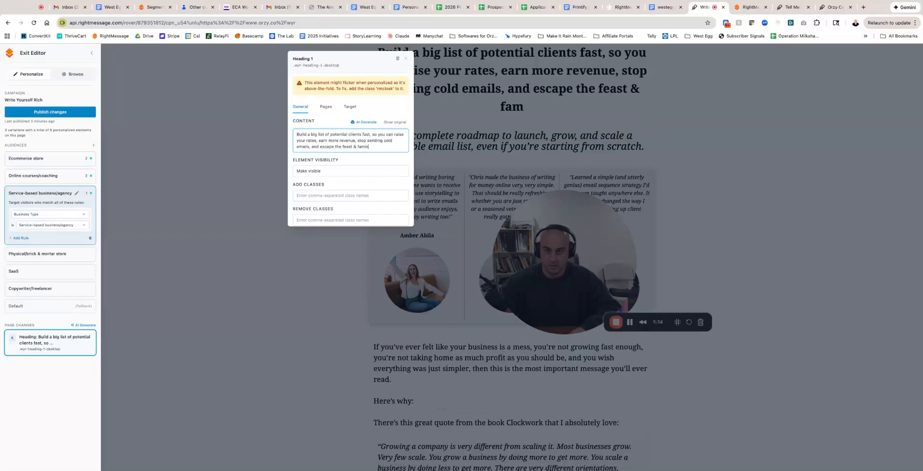
text(e cli clt c)
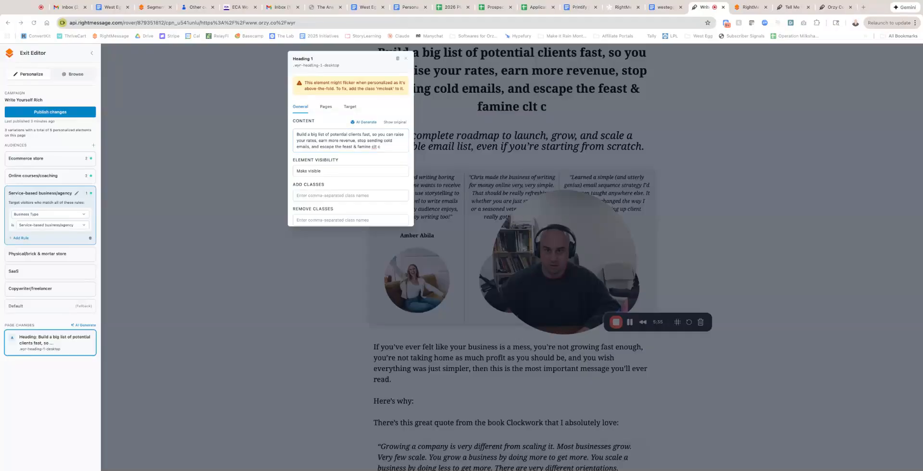
Finish the headline with "escape the feast & famine client cycle forever." and close its settings.
key(BackSpace)
key(BackSpace)
key(BackSpace)
key(BackSpace)
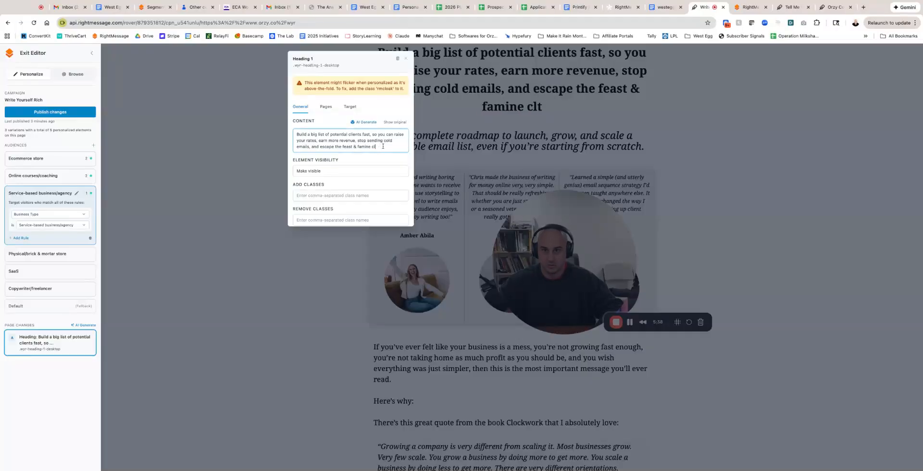
text(lient cyckle)
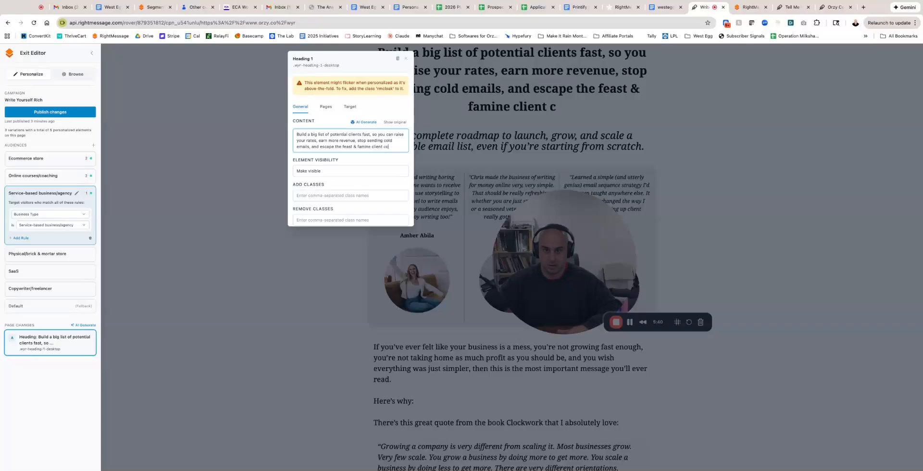
key(BackSpace)
key(BackSpace)
key(BackSpace)
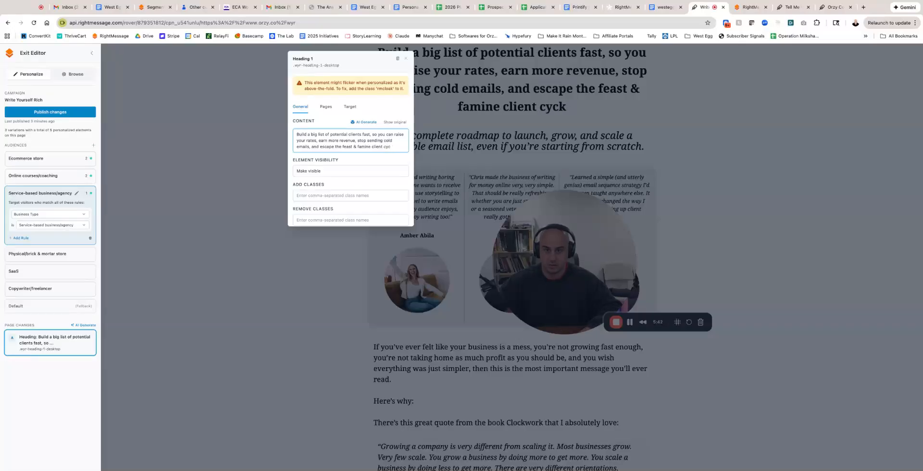
text(le forever.)
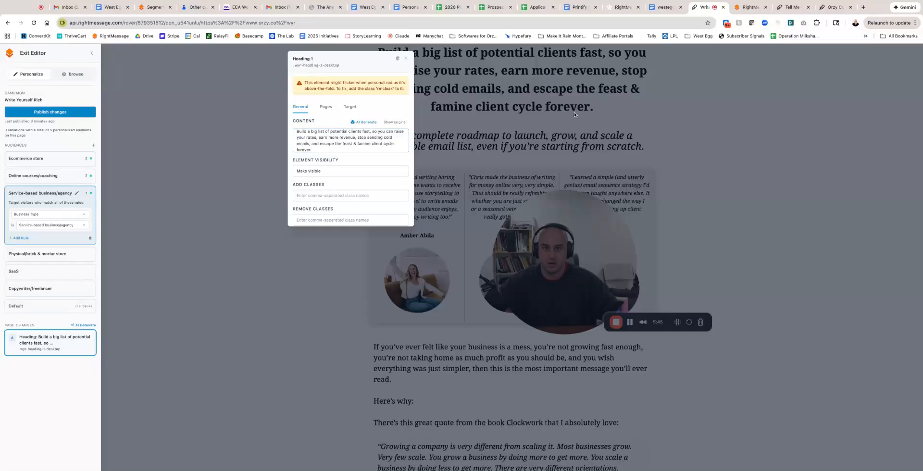
click(406, 58)
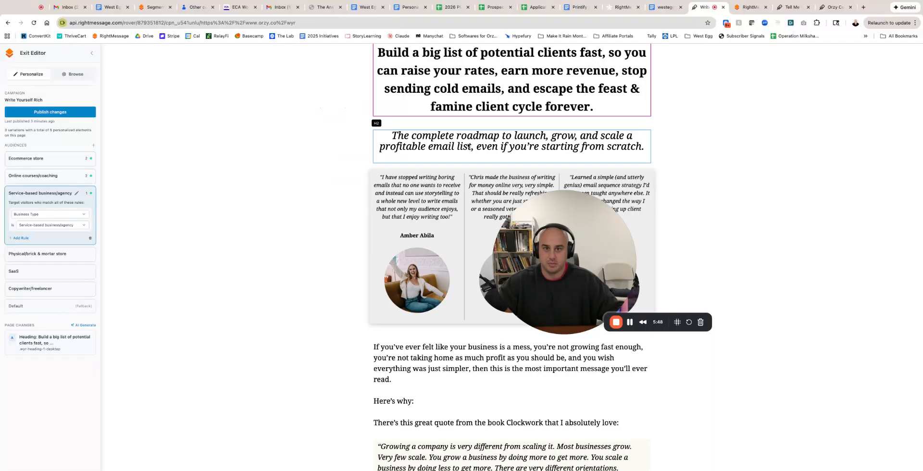
Replace the subheadline for the Service-based business/agency audience with "Smart agency owners are starting newsletters and dominating their competition.".
click(500, 149)
key(ctrl+a)
text(Smart agency owners are )
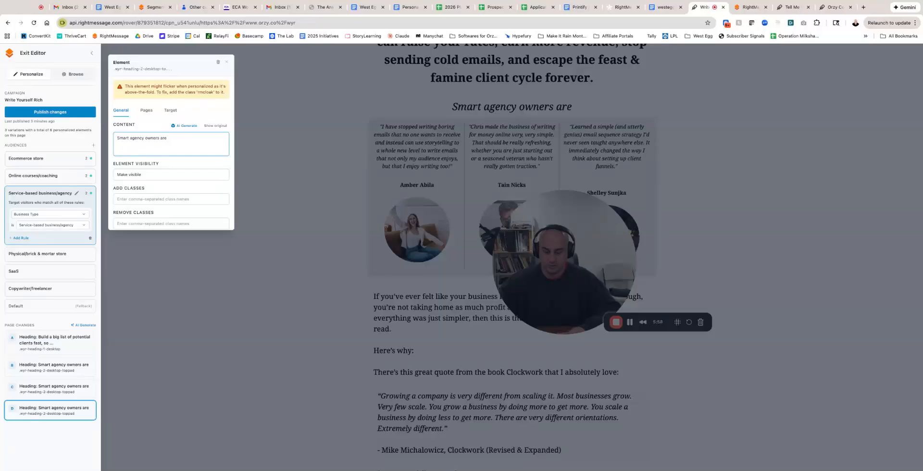
text(startin)
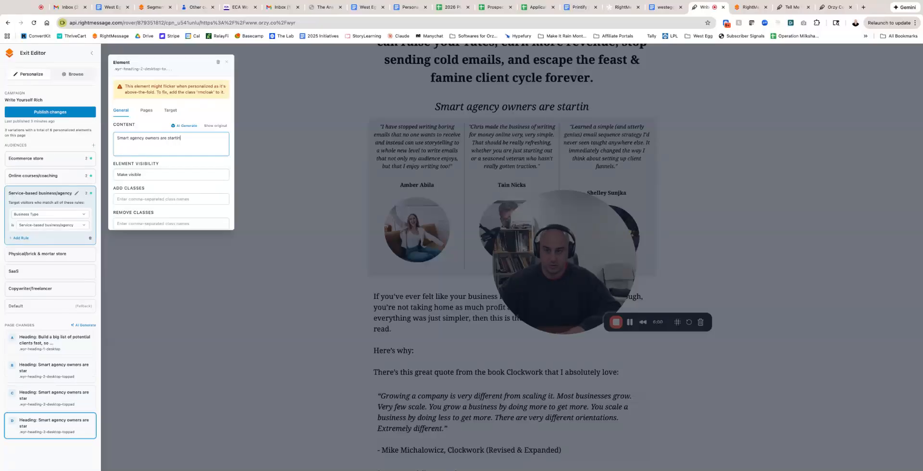
text(g newsletters and dominating their competiti)
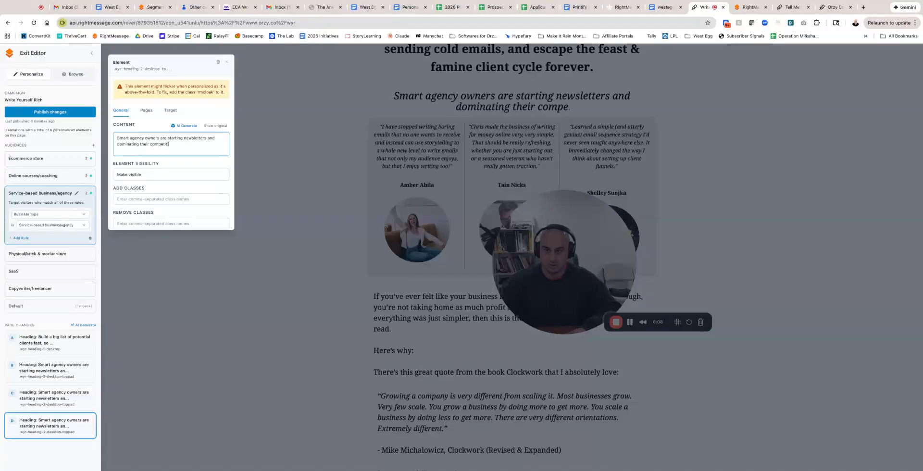
text(on. This lays)
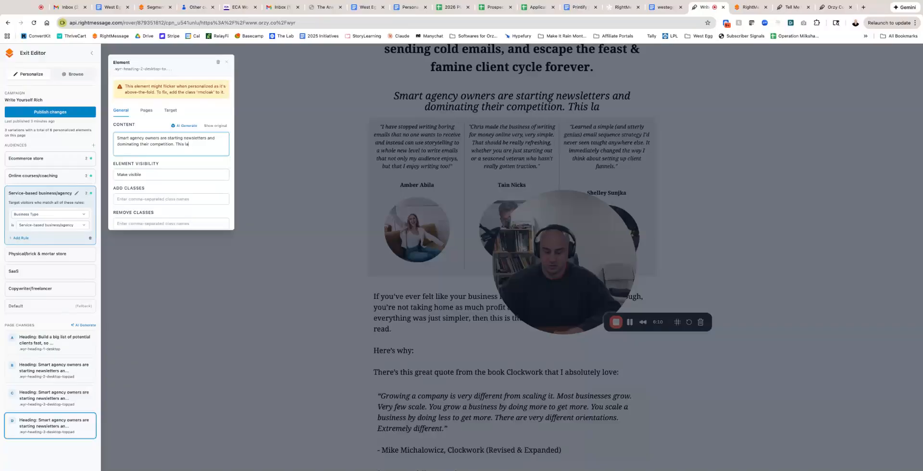
Add a second sentence to the subheadline, beginning "This program will help you do the same".
key(BackSpace)
key(BackSpace)
key(BackSpace)
key(BackSpace)
text(program will helo y)
key(BackSpace)
key(BackSpace)
key(BackSpace)
text(p you d)
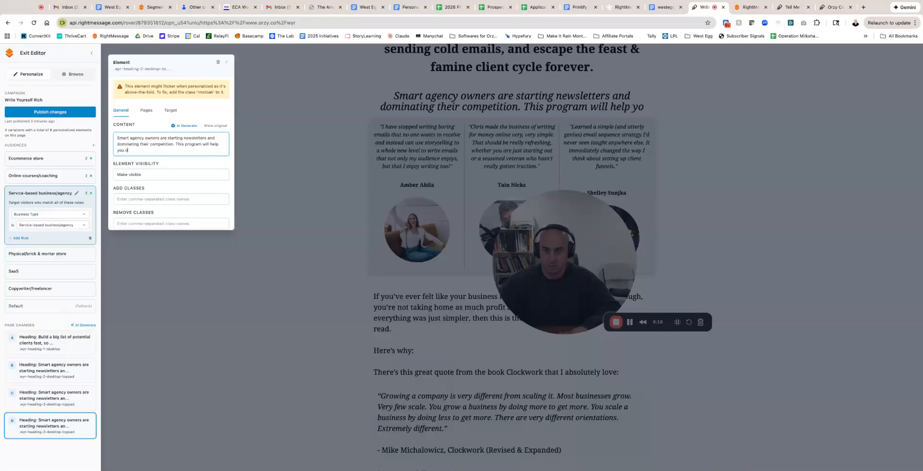
text(o the same so you c)
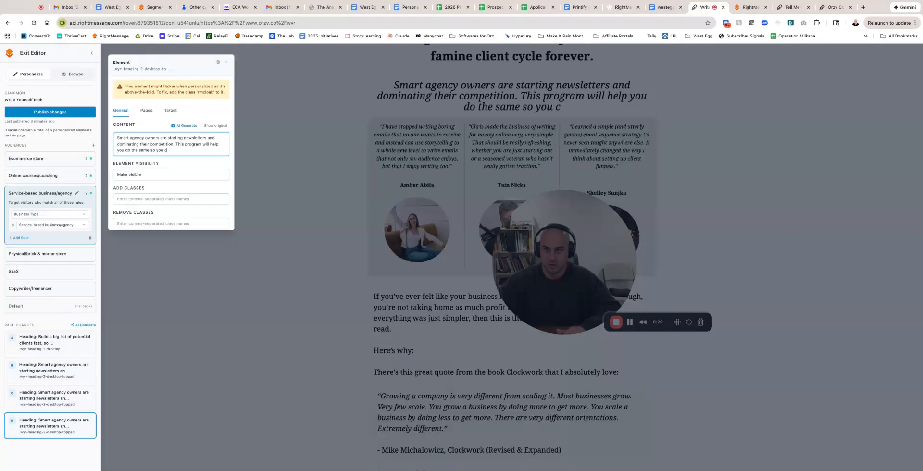
text(an increase margin)
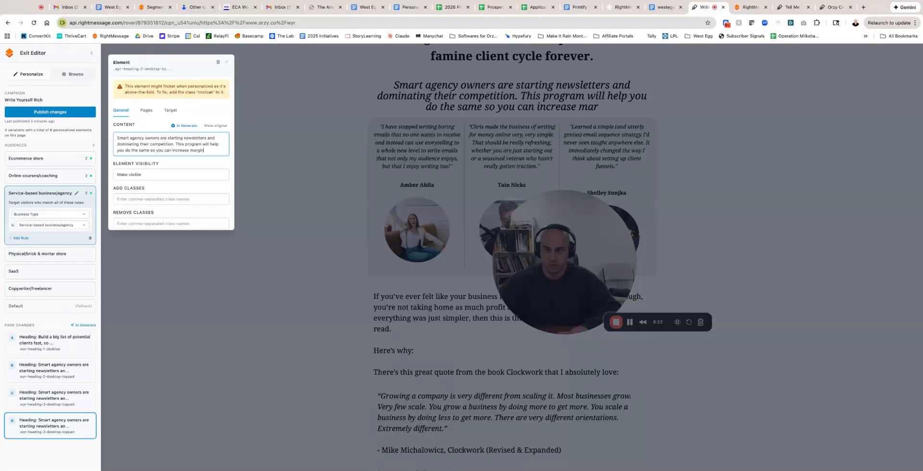
text(, decrease)
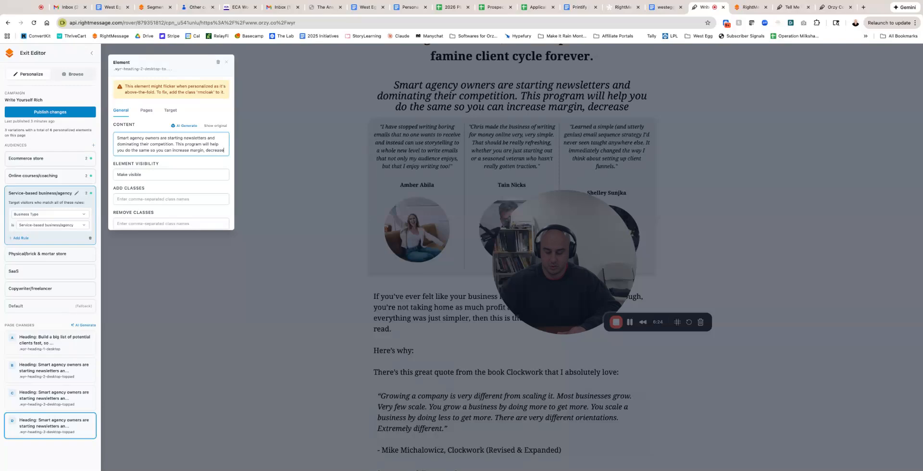
text( CAC, and)
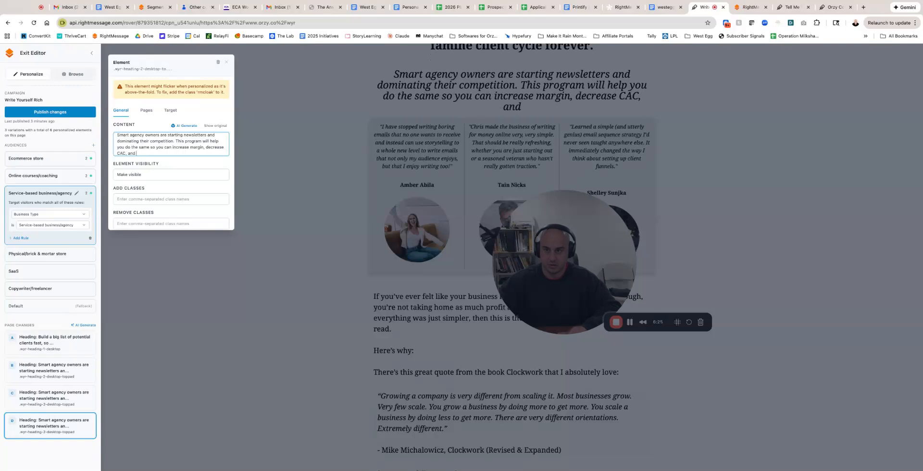
text( build more MRR)
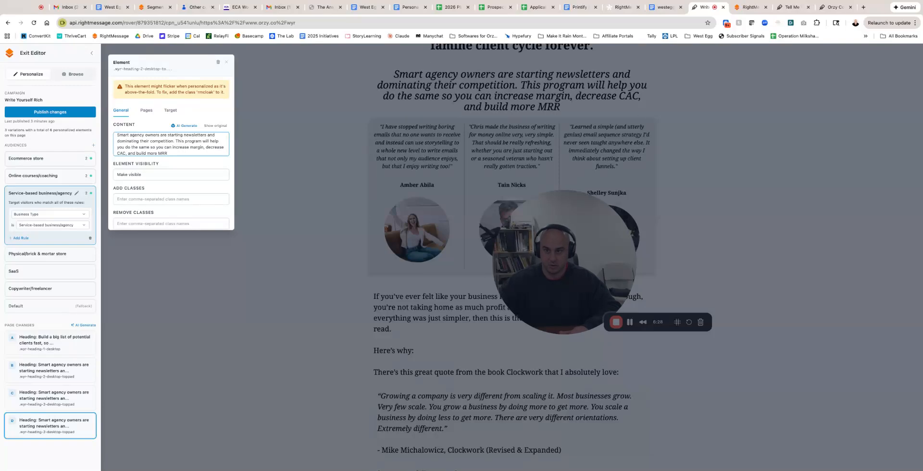
text( without gonig insa)
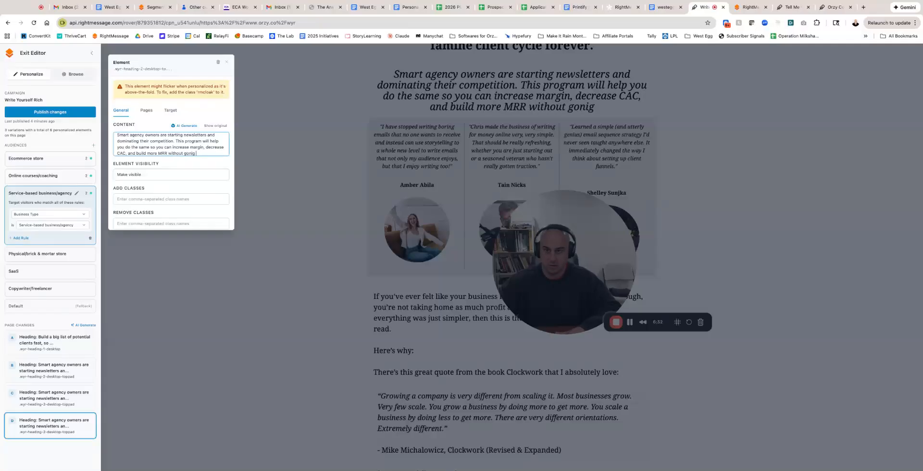
Complete the subheadline with "so you can increase margin, decrease CAC, and build more MRR without going insane." and close its settings.
key(BackSpace)
key(BackSpace)
key(BackSpace)
key(BackSpace)
key(BackSpace)
key(BackSpace)
key(BackSpace)
text(ithout going insane.)
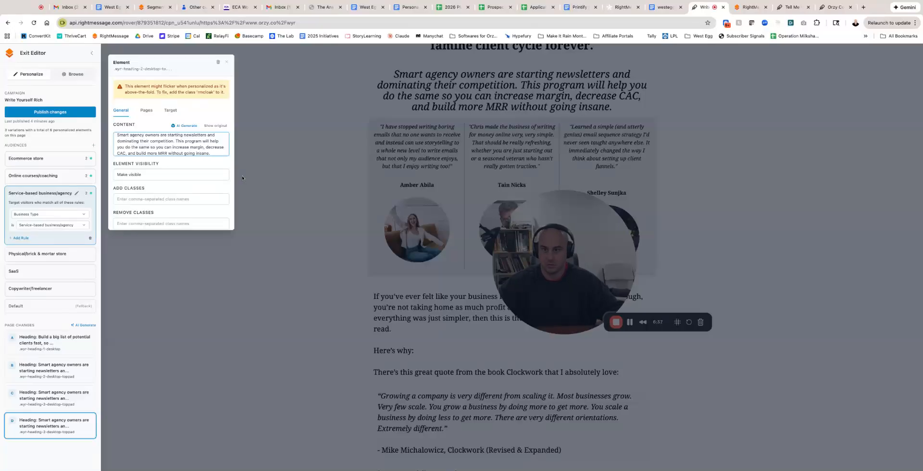
click(154, 187)
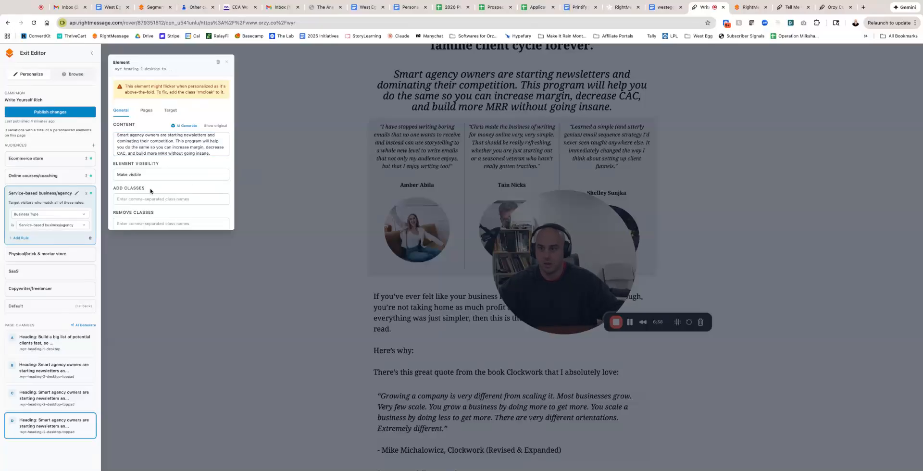
click(228, 64)
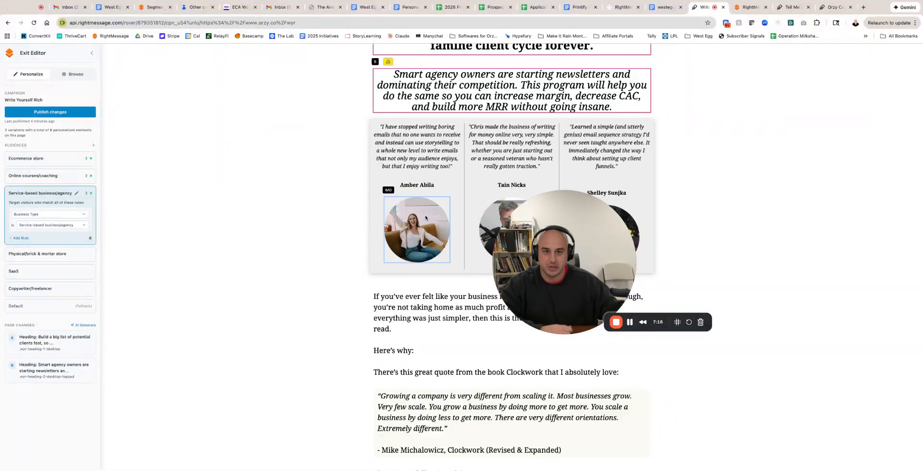
Examine the Ecommerce store version of the sales page, from the personalized headlines through the body copy and course modules to the special bonus.
click(48, 159)
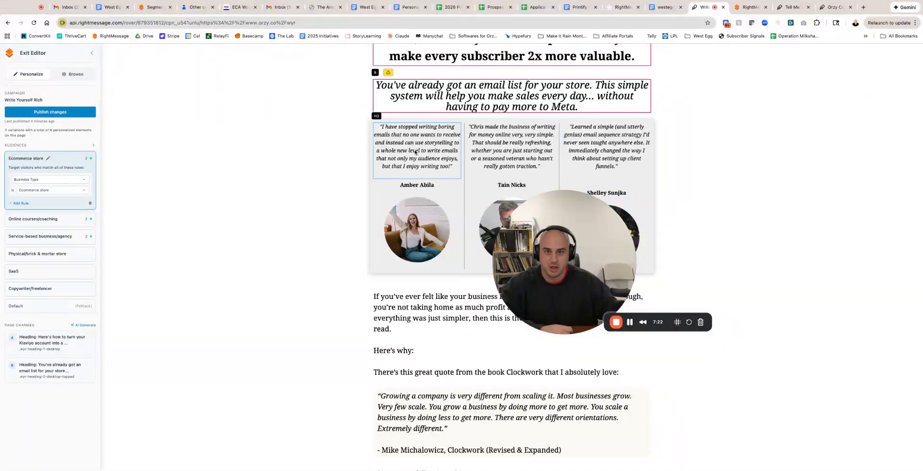
click(714, 68)
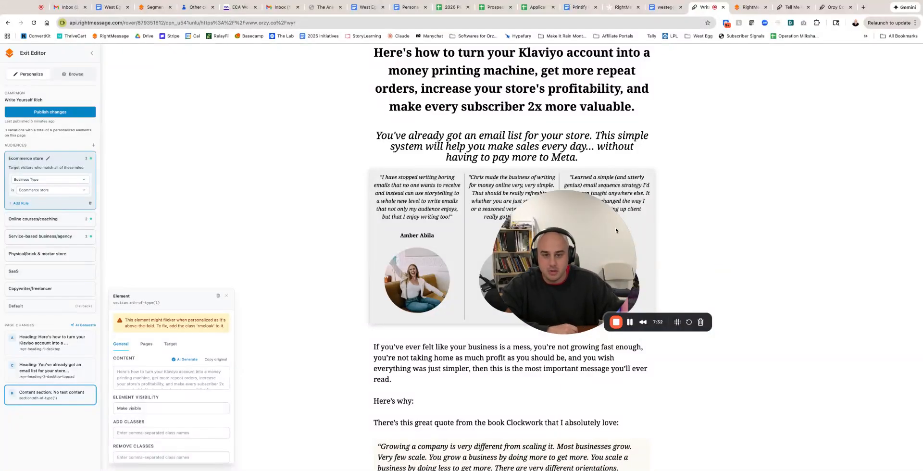
scroll(616, 229, down, 6)
scroll(616, 230, down, 8)
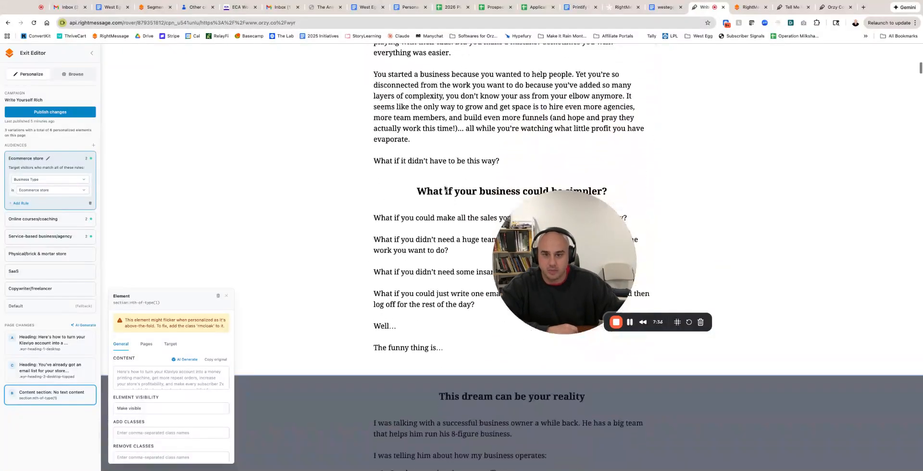
scroll(445, 187, down, 20)
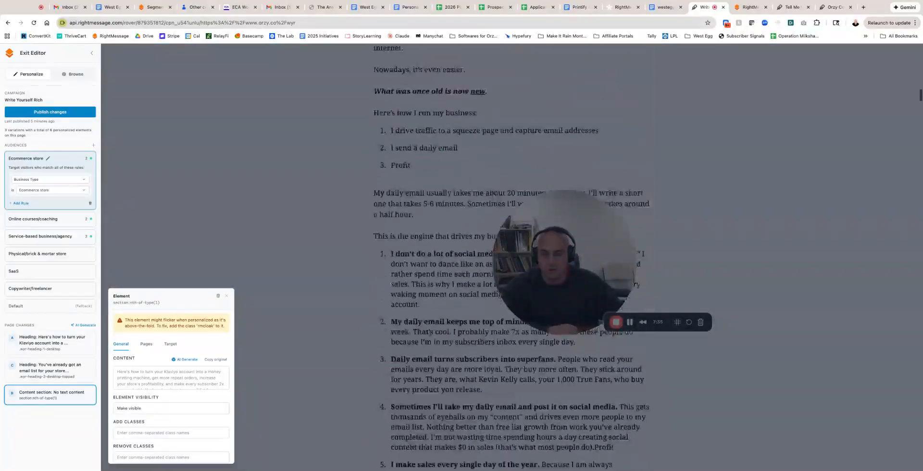
scroll(509, 240, up, 20)
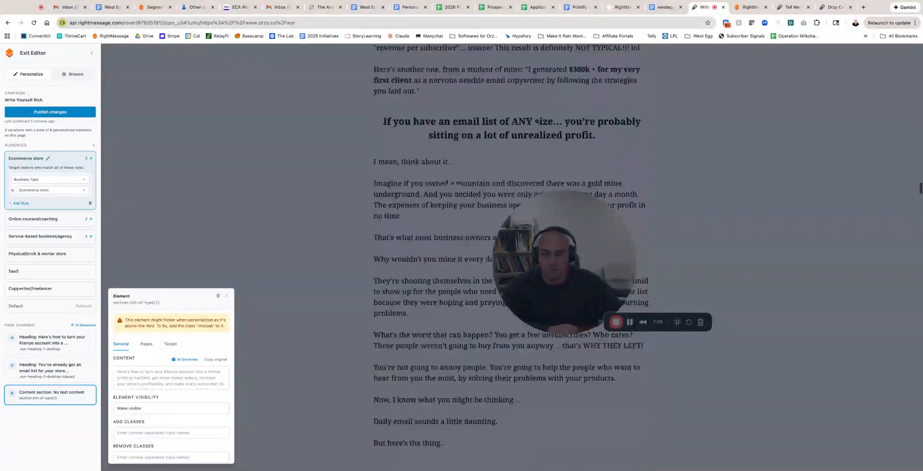
scroll(509, 240, down, 15)
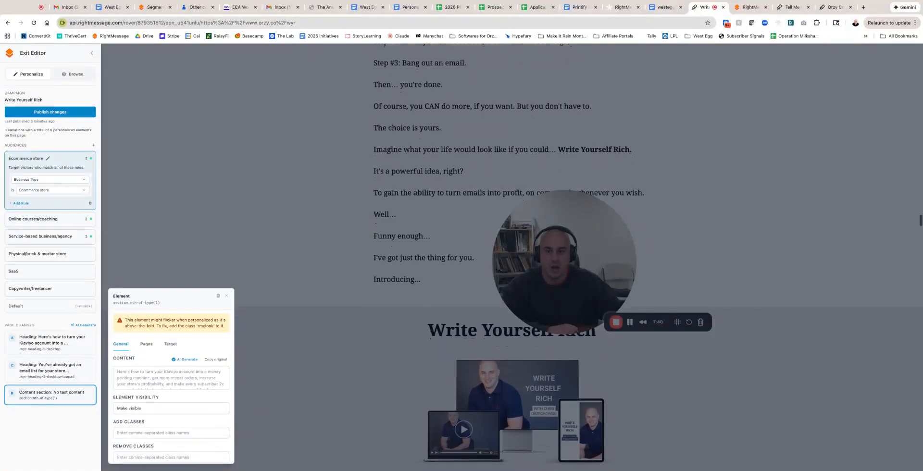
click(227, 296)
scroll(313, 246, down, 10)
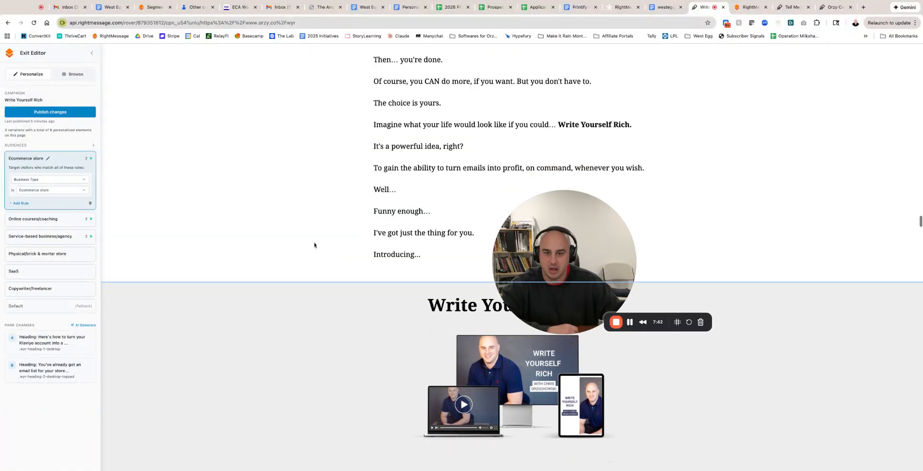
scroll(315, 245, down, 20)
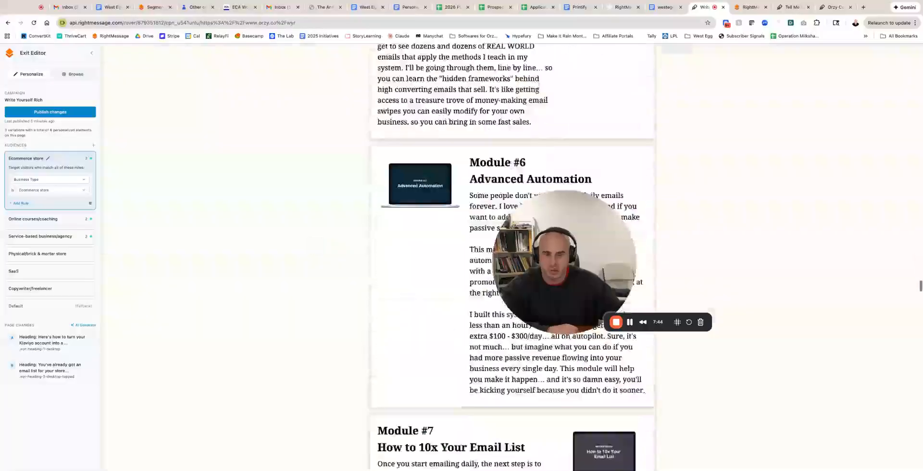
scroll(489, 174, down, 8)
scroll(489, 174, up, 10)
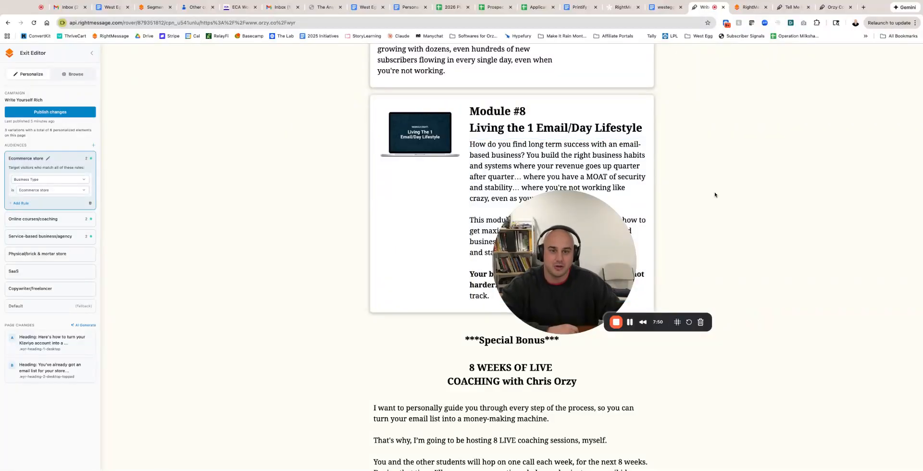
Review the Ecommerce store version back up to its personalized headlines, and switch to the orzy.co homepage with the email subscriber survey.
scroll(715, 194, up, 20)
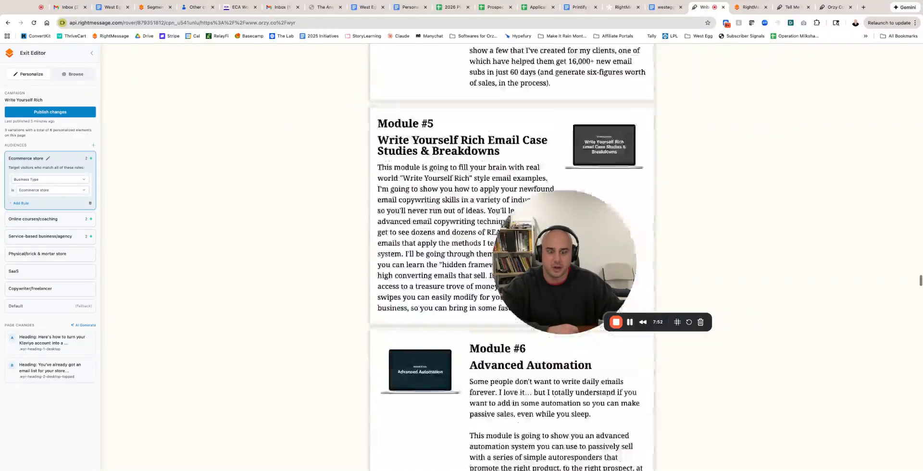
scroll(715, 194, up, 20)
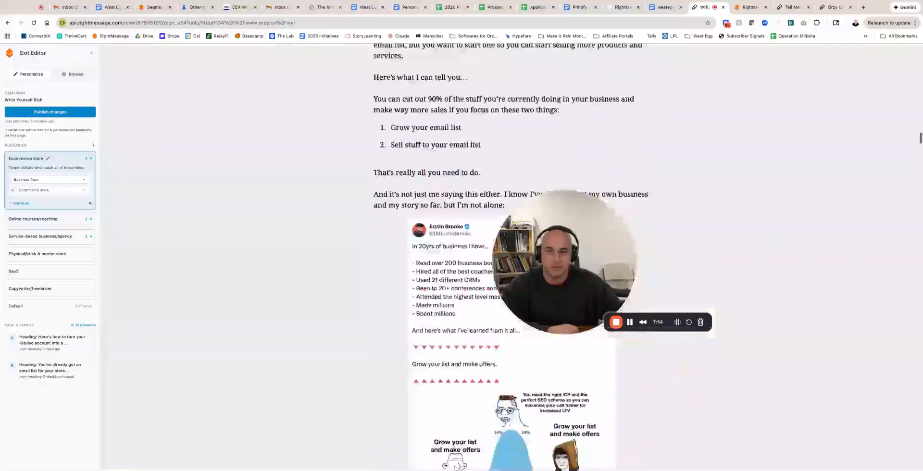
scroll(512, 260, up, 15)
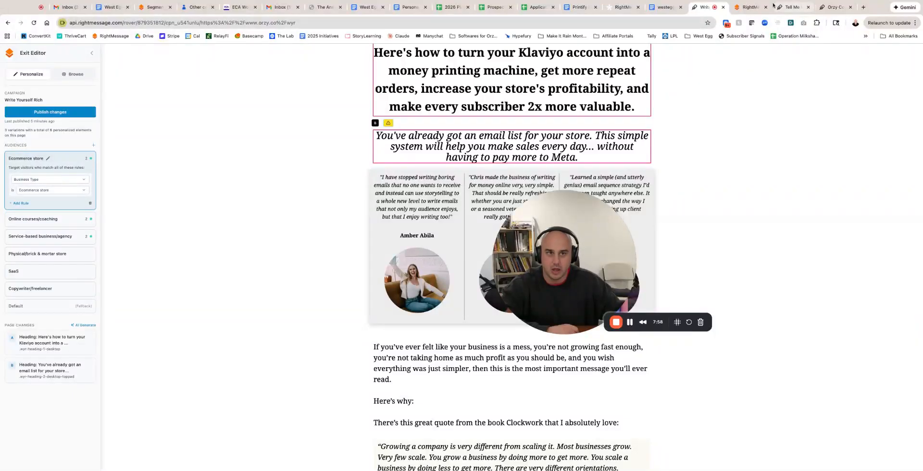
click(833, 7)
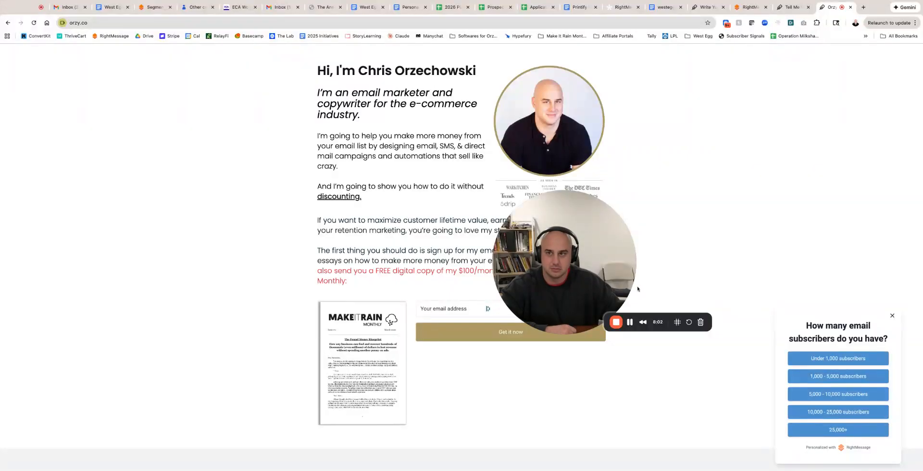
click(630, 322)
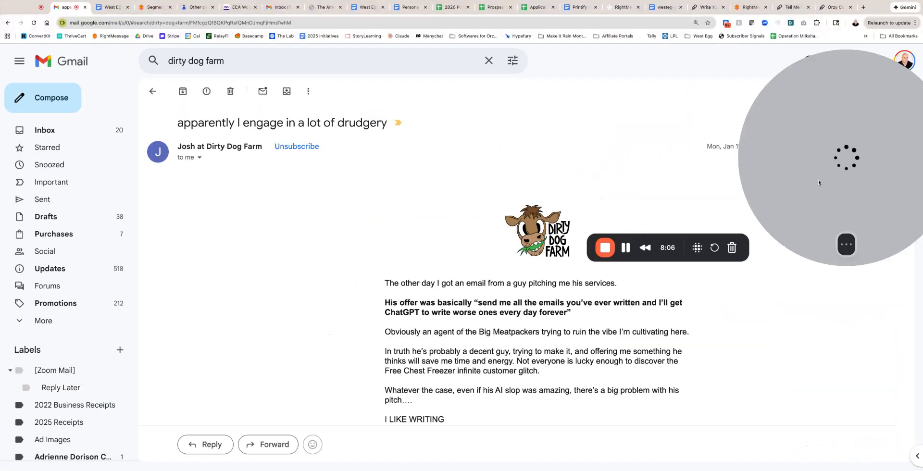
drag(818, 180, 729, 189)
click(758, 252)
click(760, 252)
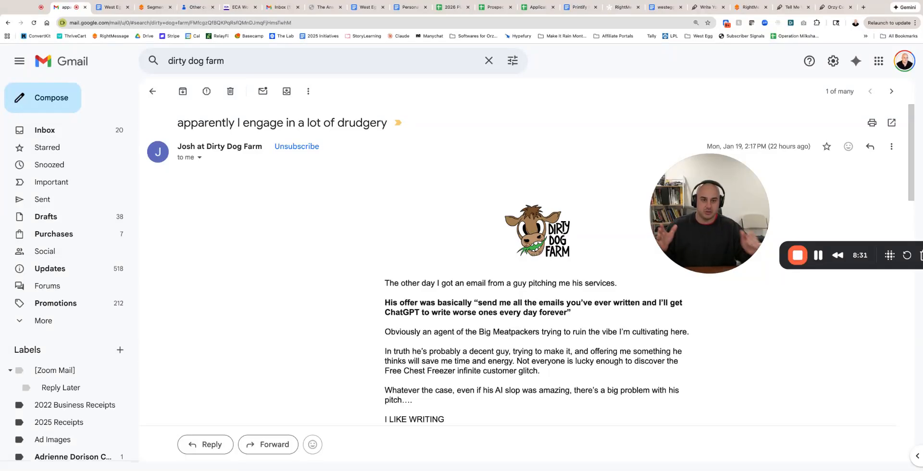
Examine the Dirty Dog Farm email "apparently I engage in a lot of drudgery" in Gmail, from the opening story to the beef share offers.
scroll(529, 269, down, 3)
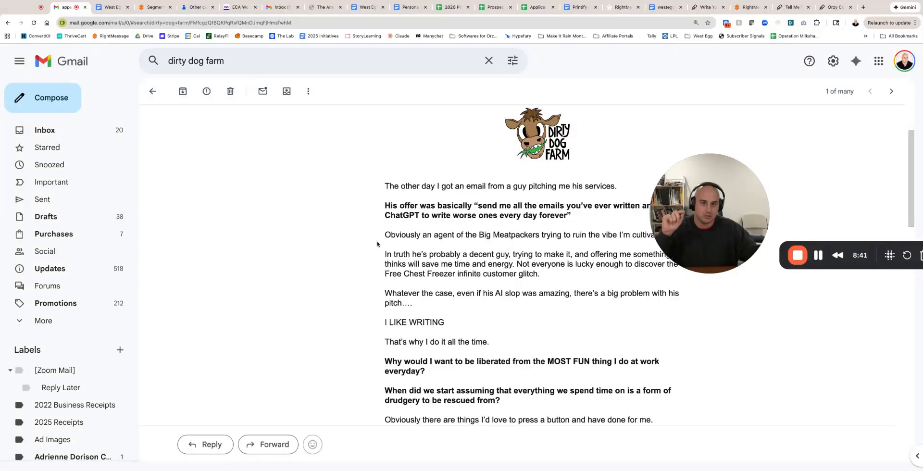
scroll(377, 244, down, 10)
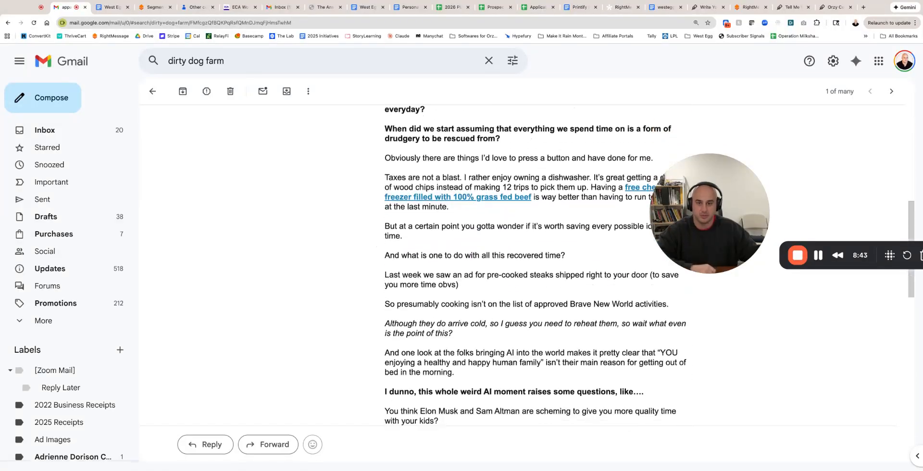
scroll(377, 246, down, 11)
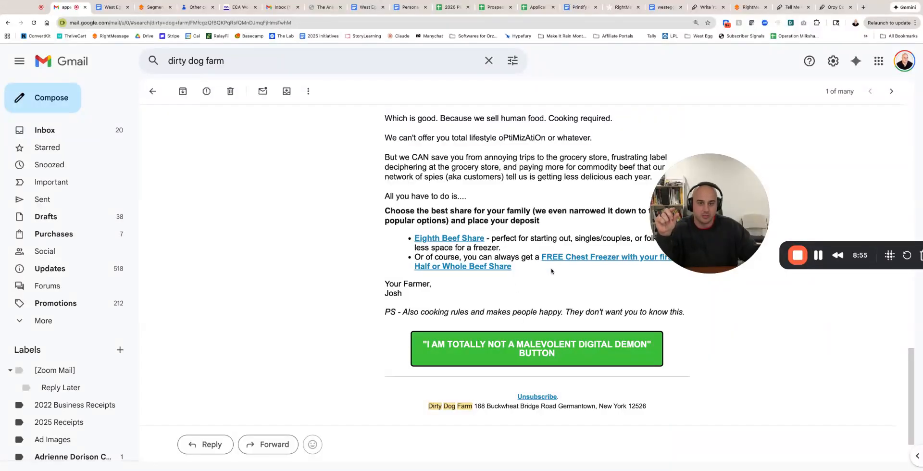
scroll(601, 283, up, 2)
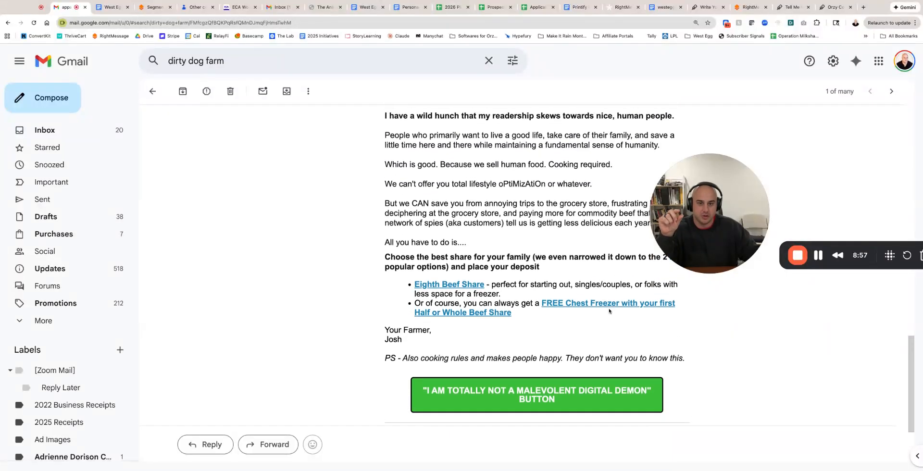